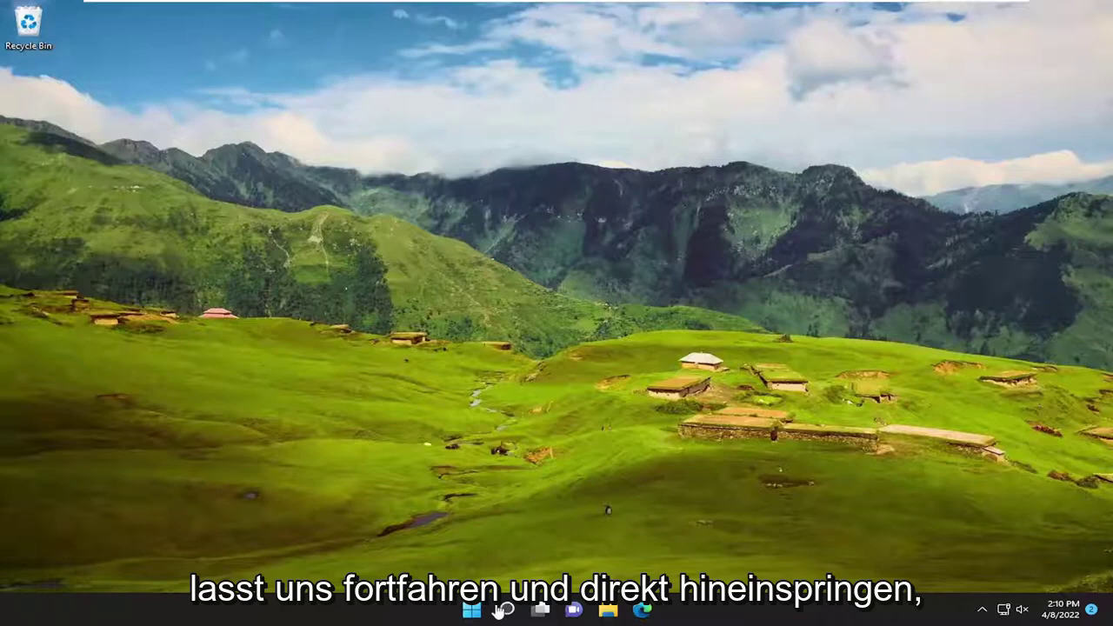
# Step: Search Windows for "control panel", open Control Panel, and switch its view to large icons
pyautogui.click(505, 612)
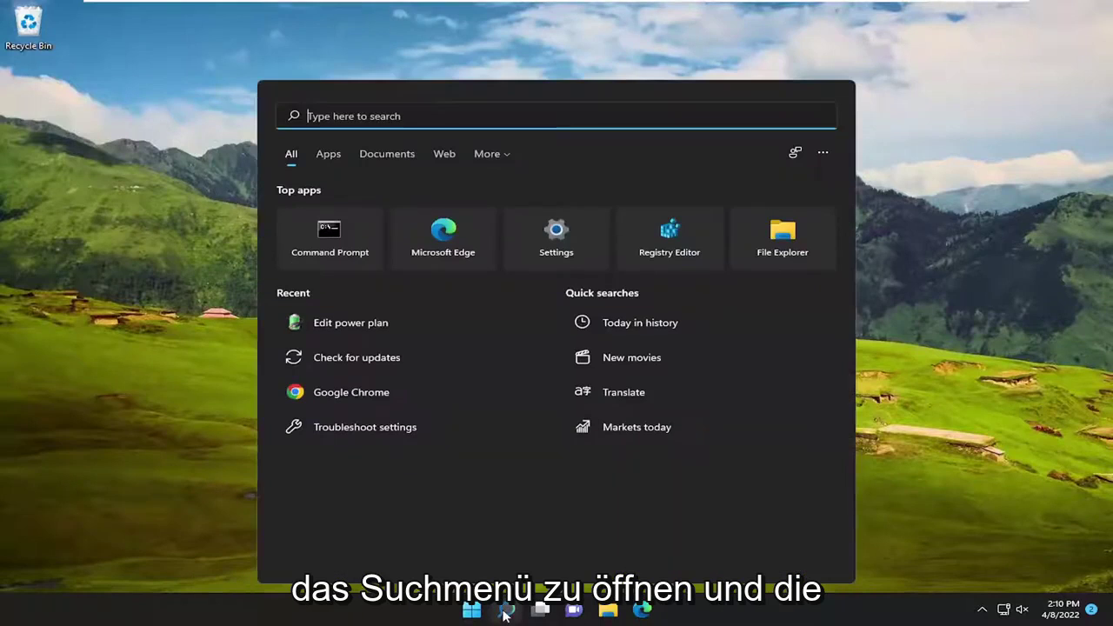
pyautogui.write('control Panel')
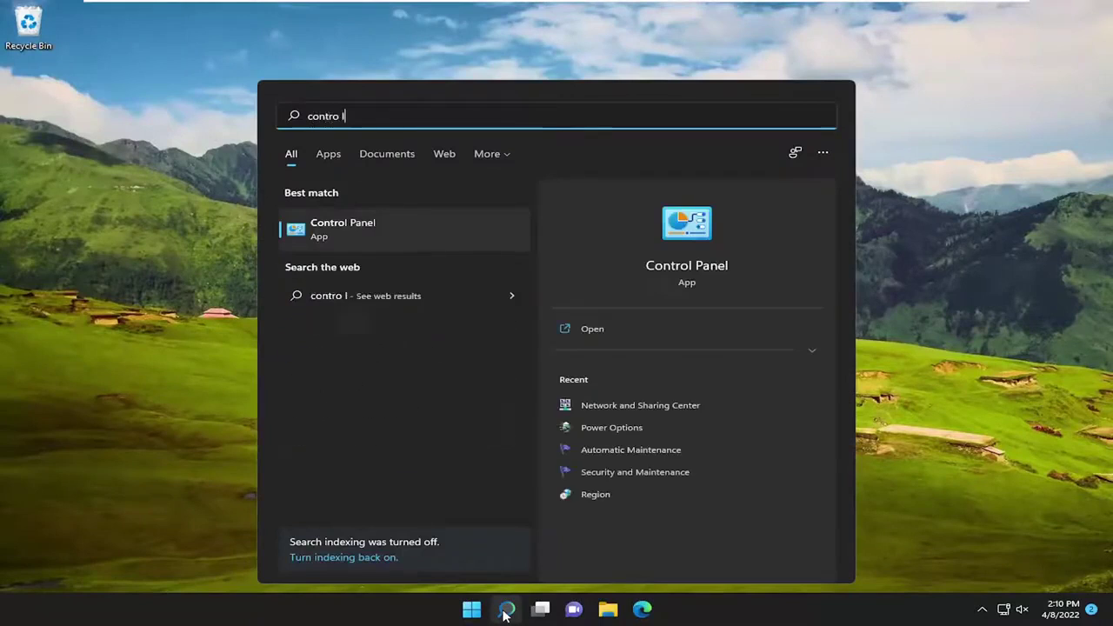
pyautogui.write('pa')
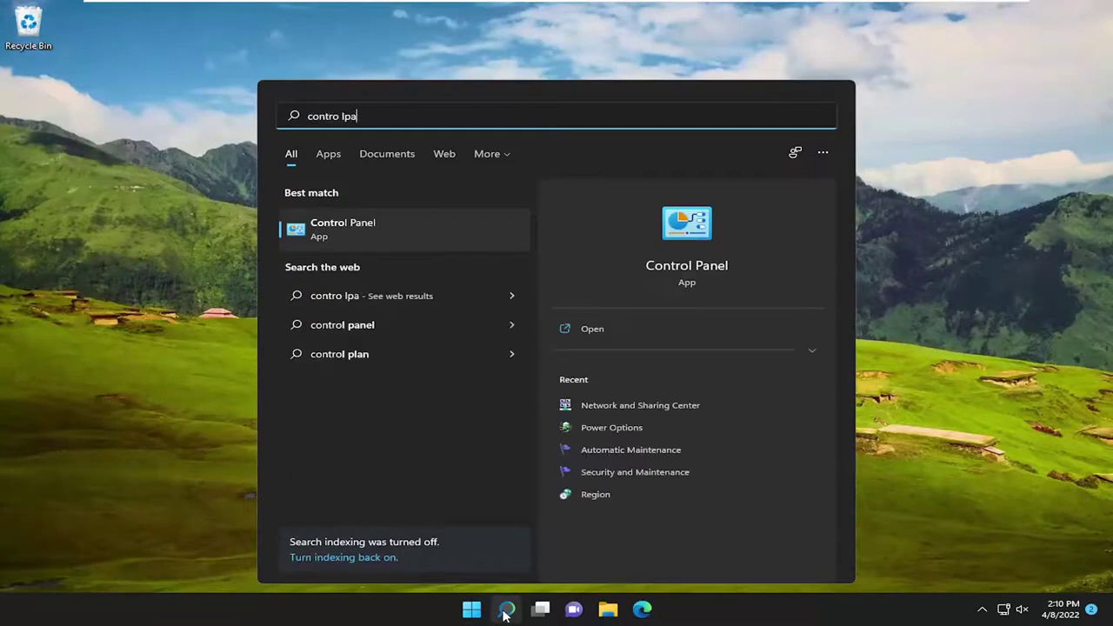
pyautogui.press('BackSpace')
pyautogui.press('BackSpace')
pyautogui.press('BackSpace')
pyautogui.press('BackSpace')
pyautogui.write('l panel')
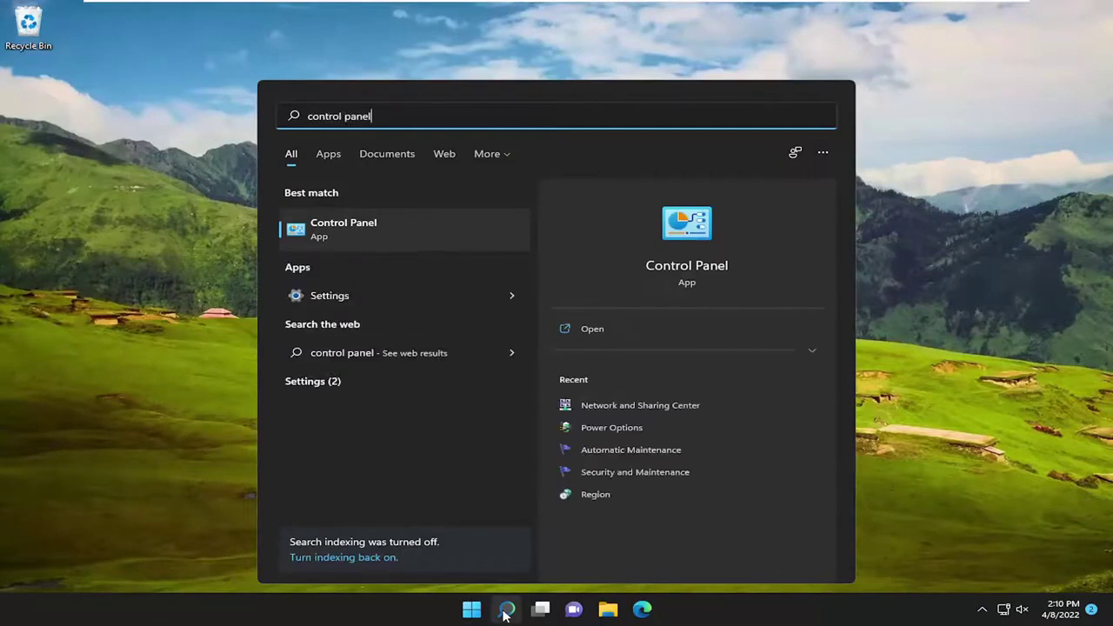
pyautogui.click(357, 230)
pyautogui.click(810, 163)
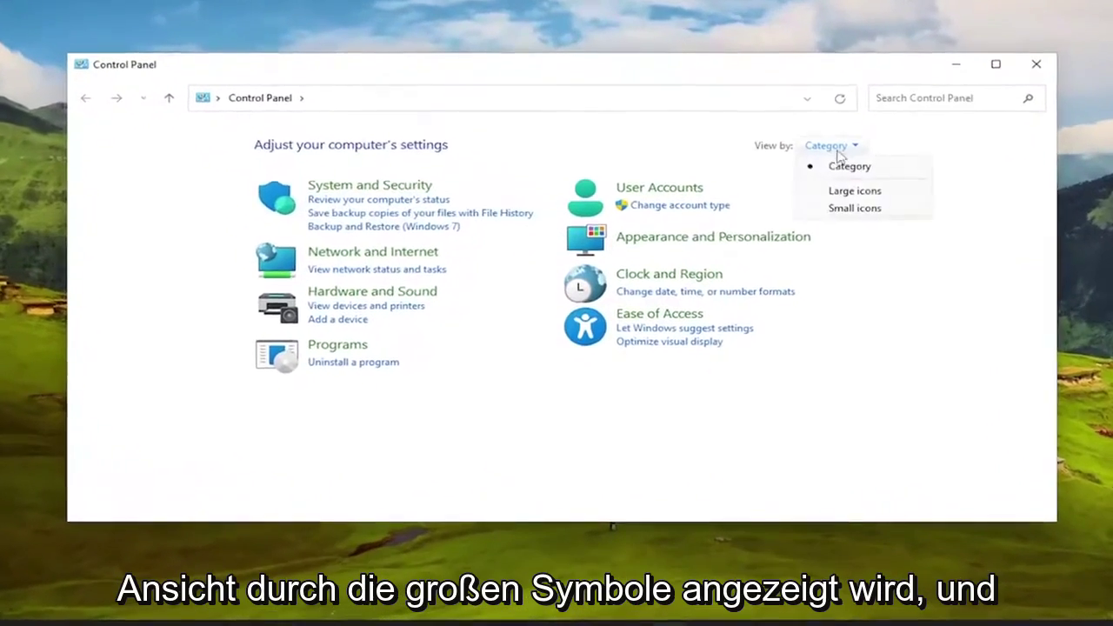
pyautogui.click(814, 202)
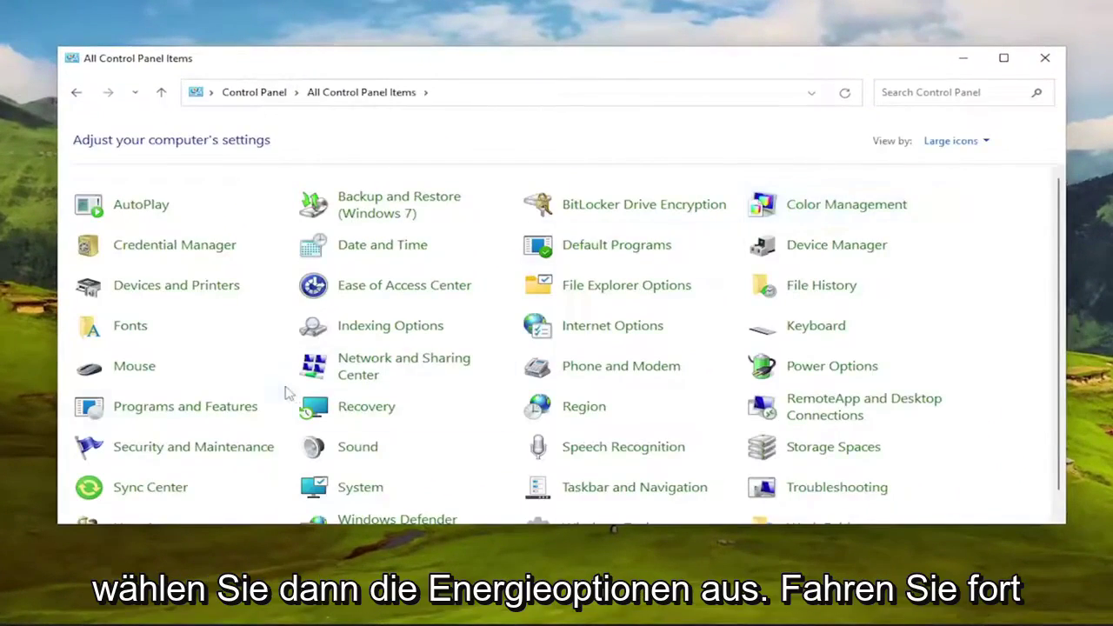
# Step: Review the advanced power settings of the Balanced plan in Power Options, then close them without changes
pyautogui.click(818, 372)
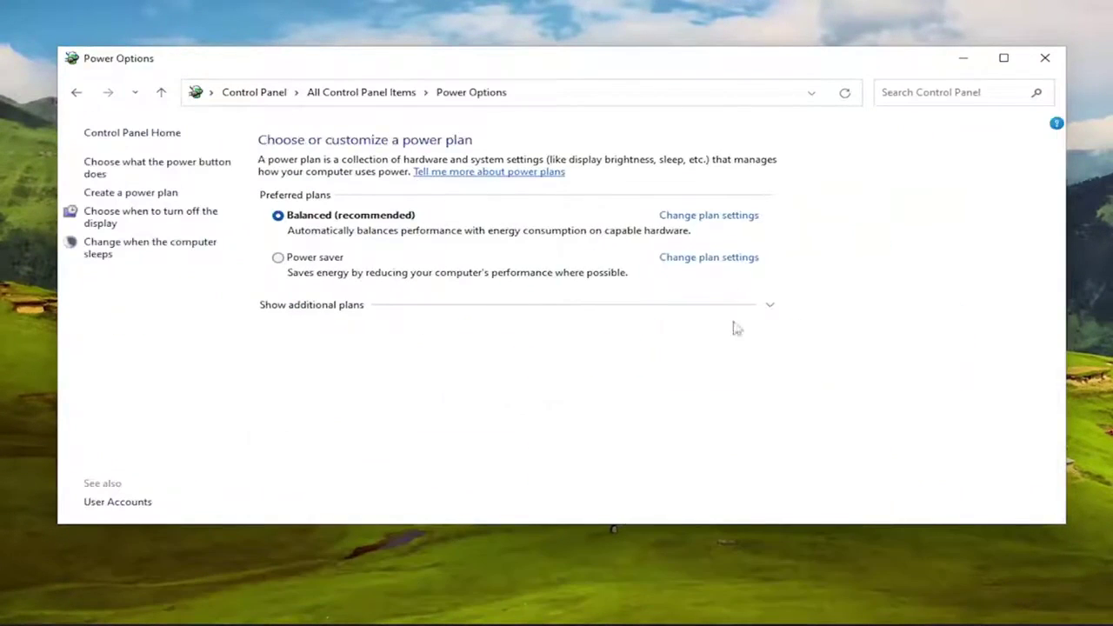
pyautogui.click(696, 217)
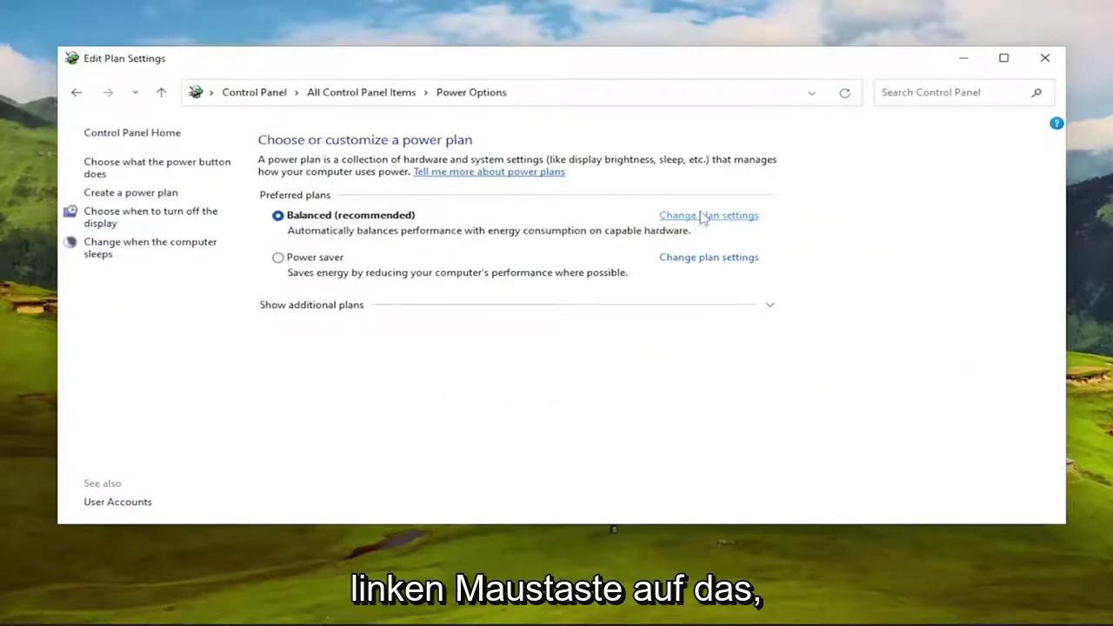
pyautogui.click(76, 92)
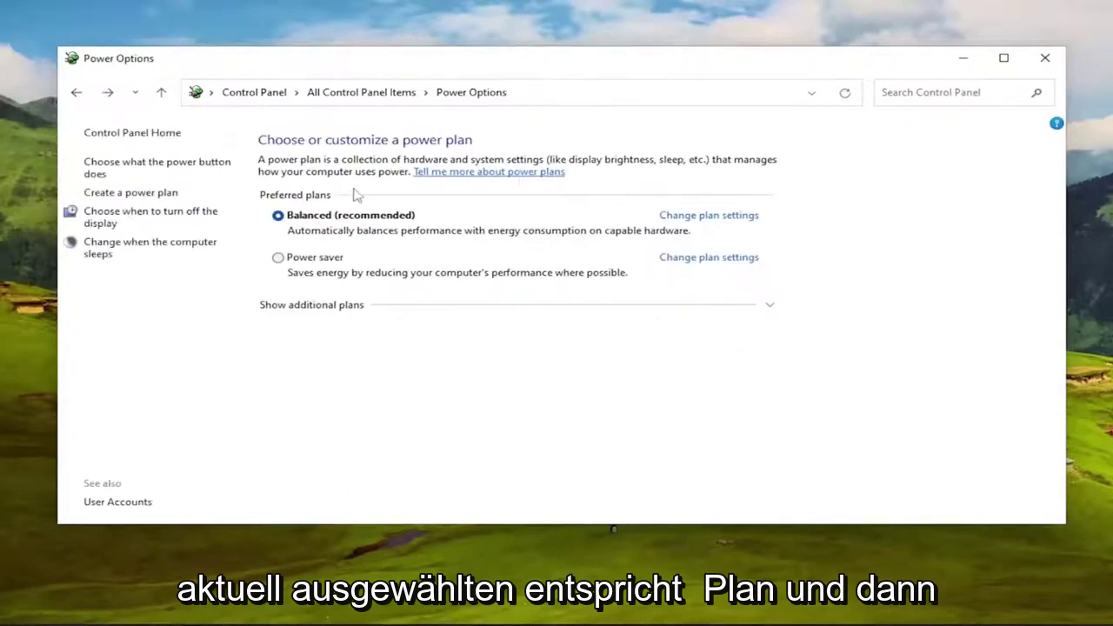
pyautogui.click(713, 217)
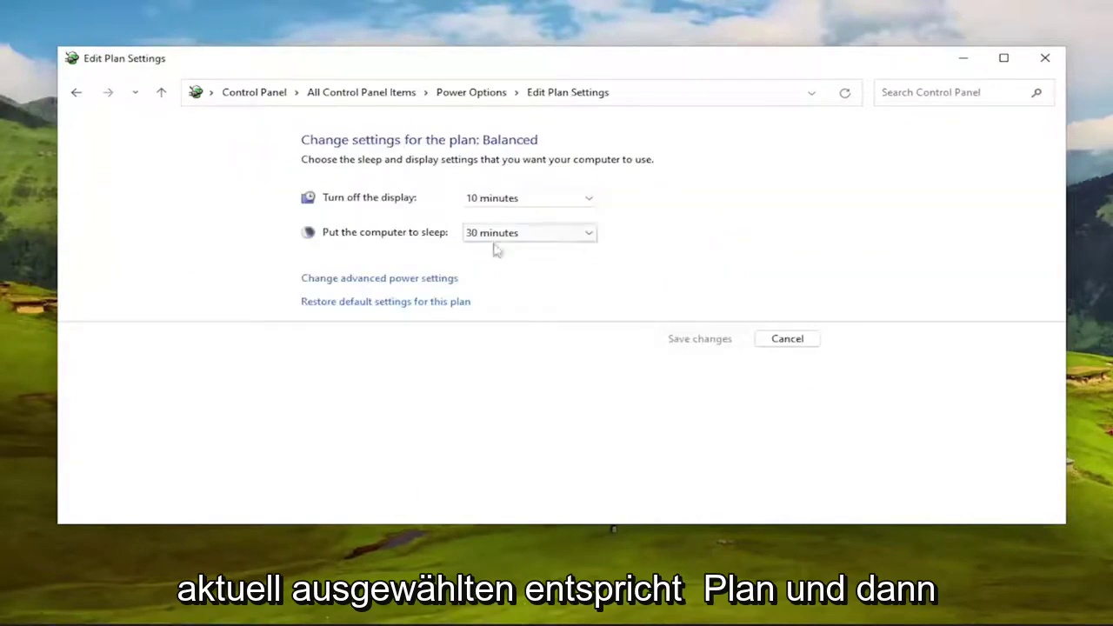
pyautogui.click(361, 280)
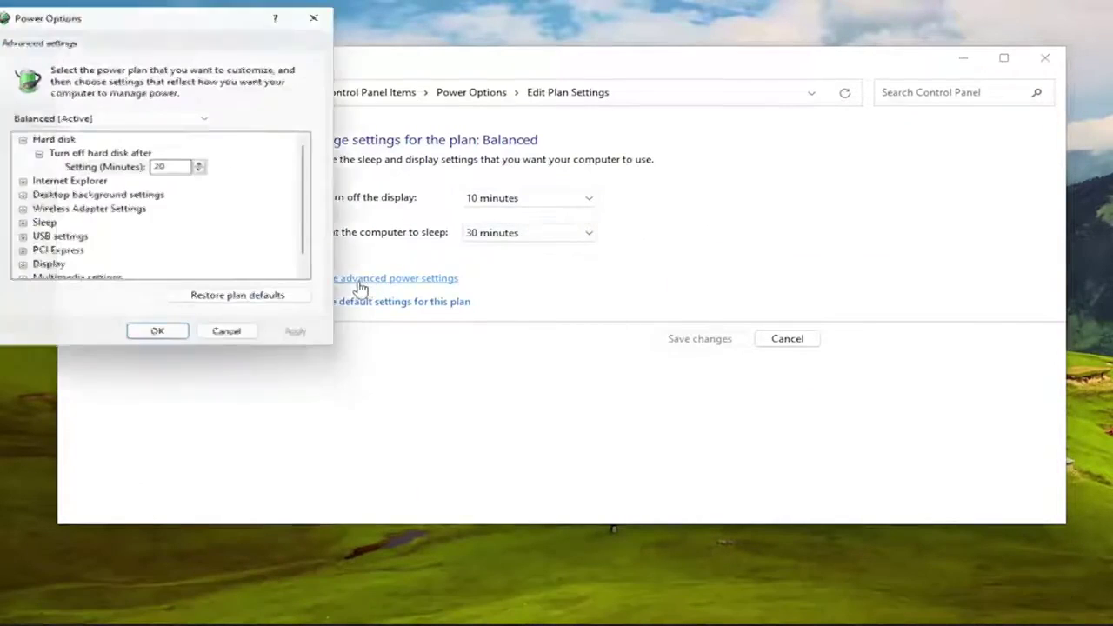
pyautogui.moveTo(203, 12); pyautogui.dragTo(569, 81)
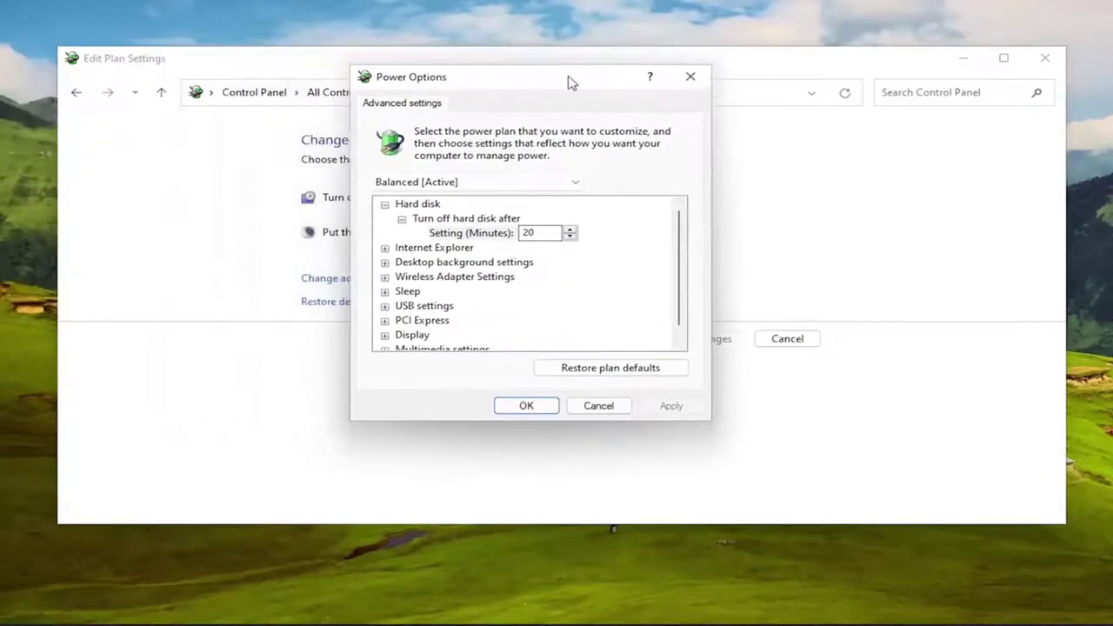
pyautogui.scroll(-1, 422, 309)
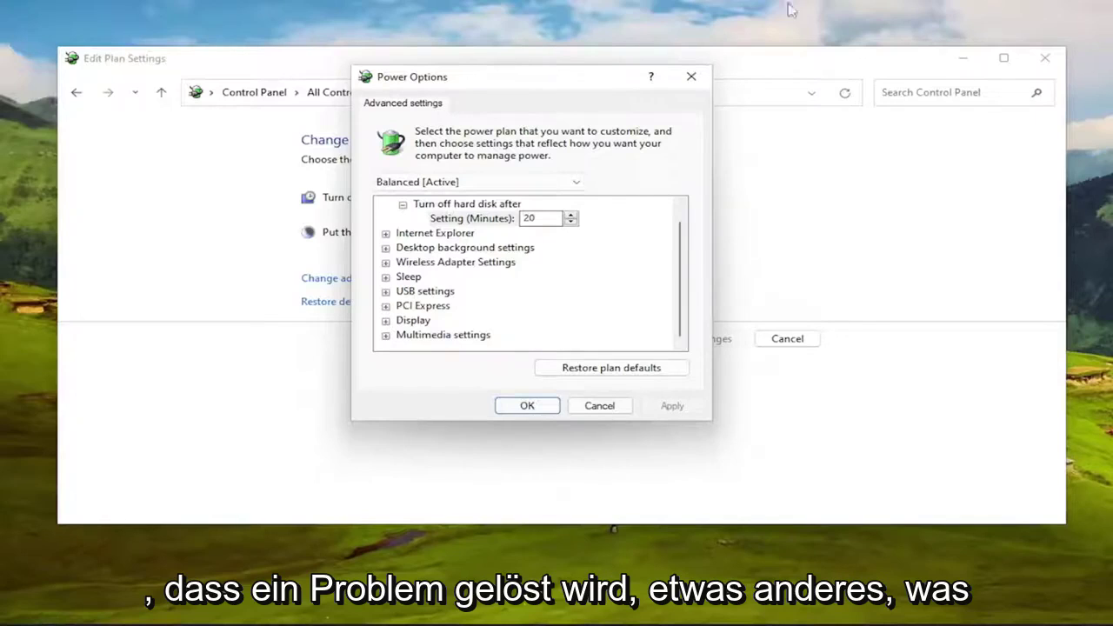
pyautogui.click(691, 79)
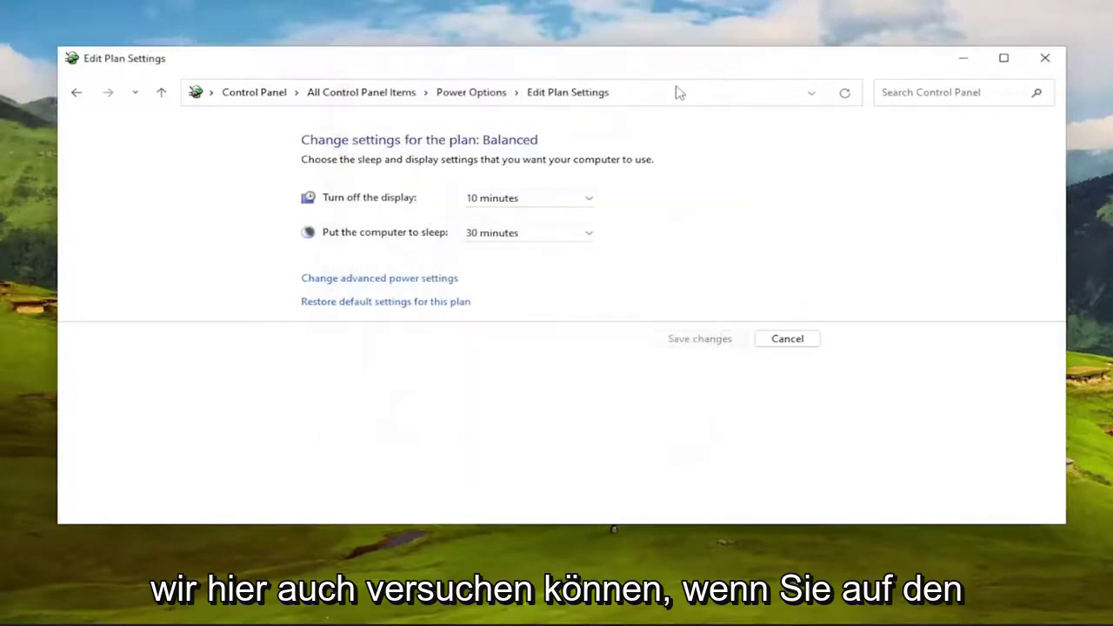
# Step: Return to the full list of Control Panel items and open the properties of the Speakers playback device in Sound
pyautogui.click(76, 94)
pyautogui.click(76, 94)
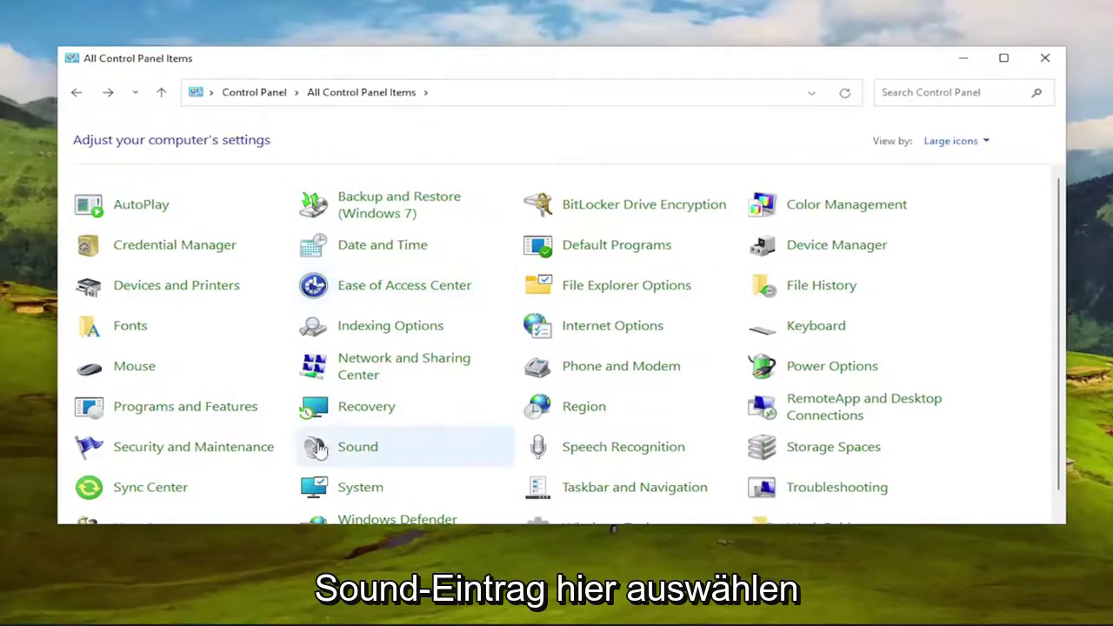
pyautogui.click(358, 448)
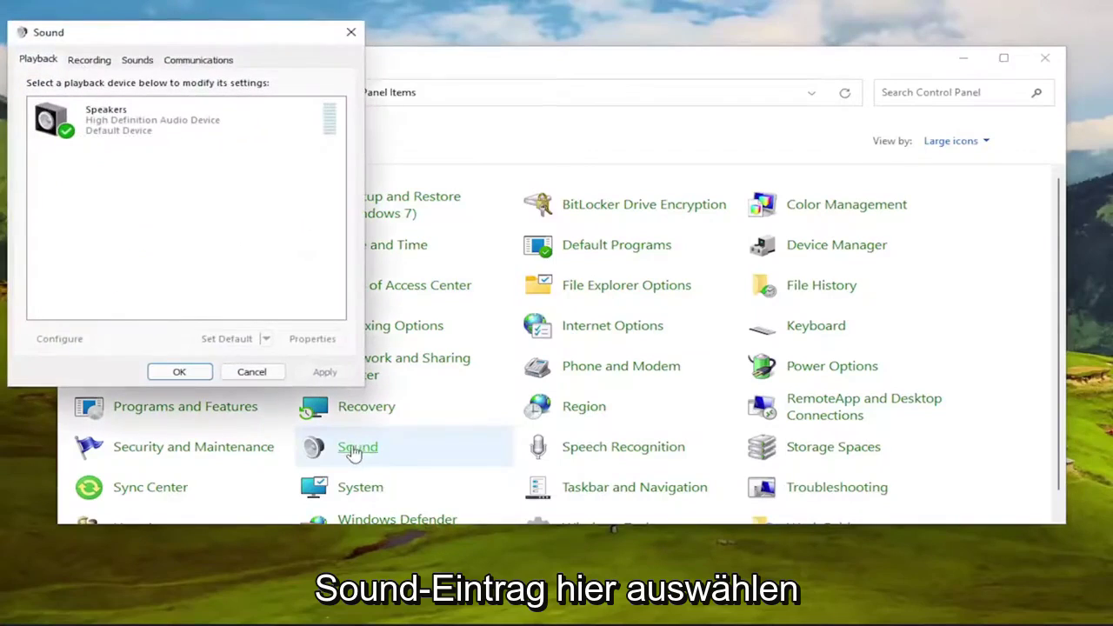
pyautogui.moveTo(224, 40); pyautogui.dragTo(530, 113)
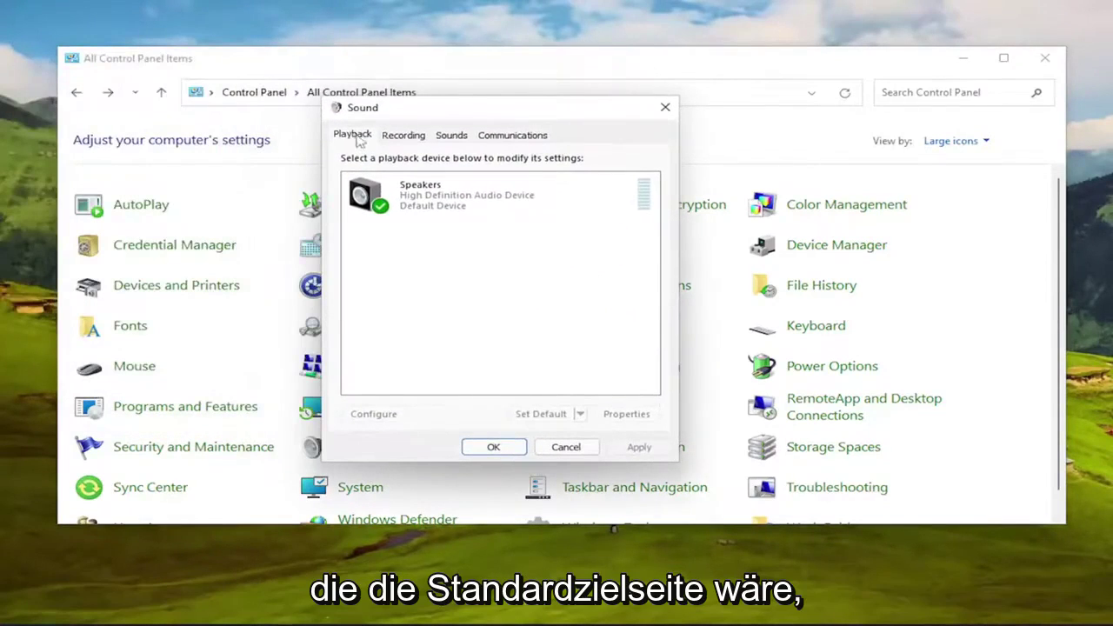
pyautogui.click(413, 200)
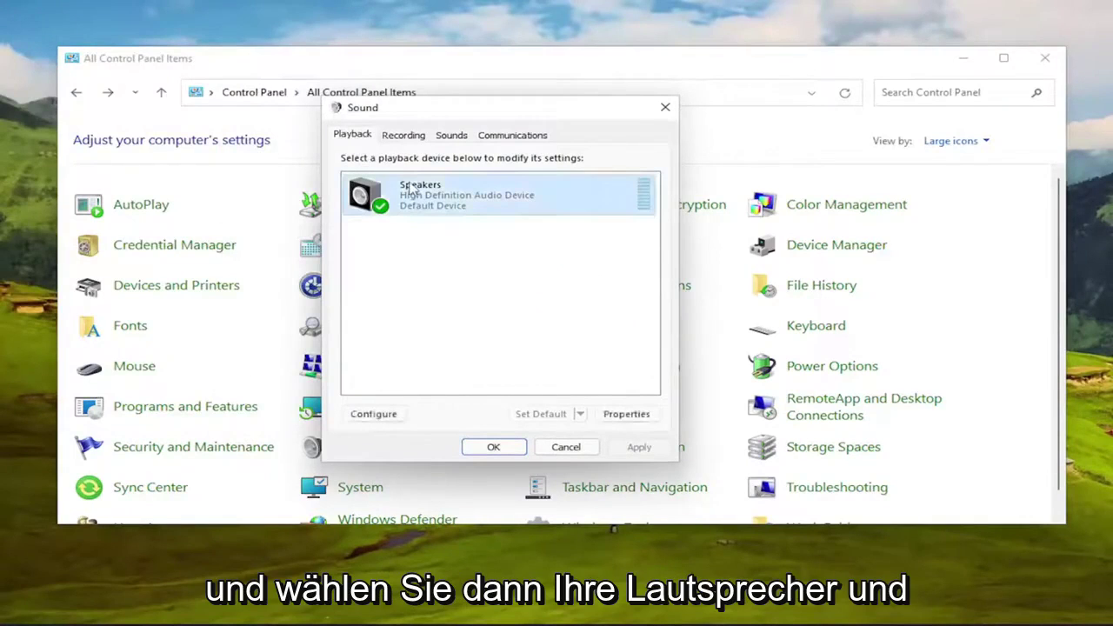
pyautogui.click(626, 415)
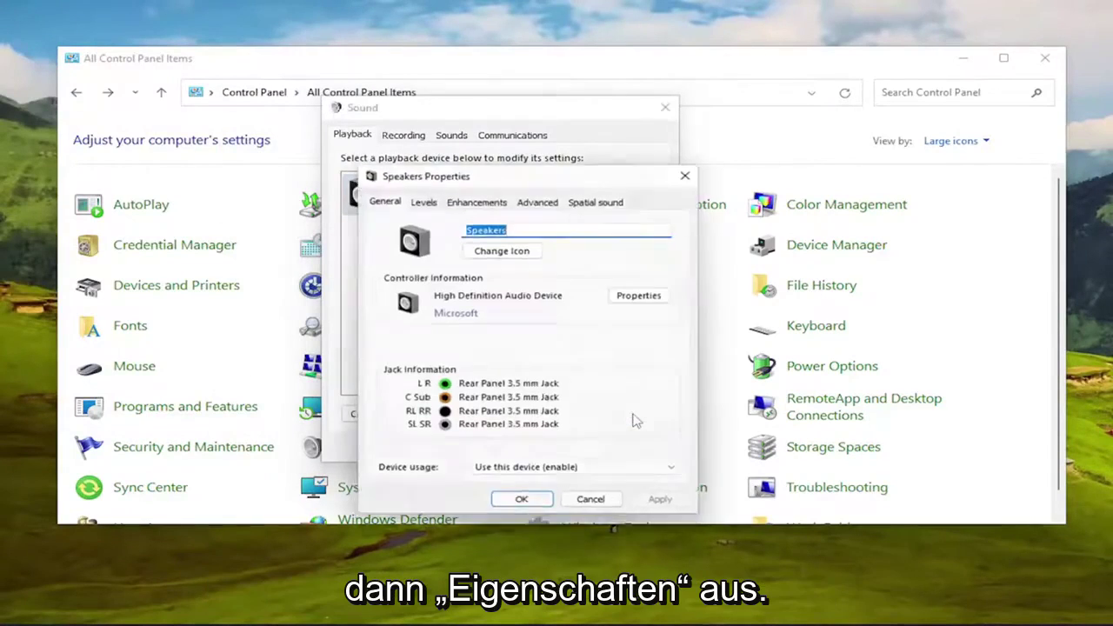
pyautogui.moveTo(532, 177); pyautogui.dragTo(511, 121)
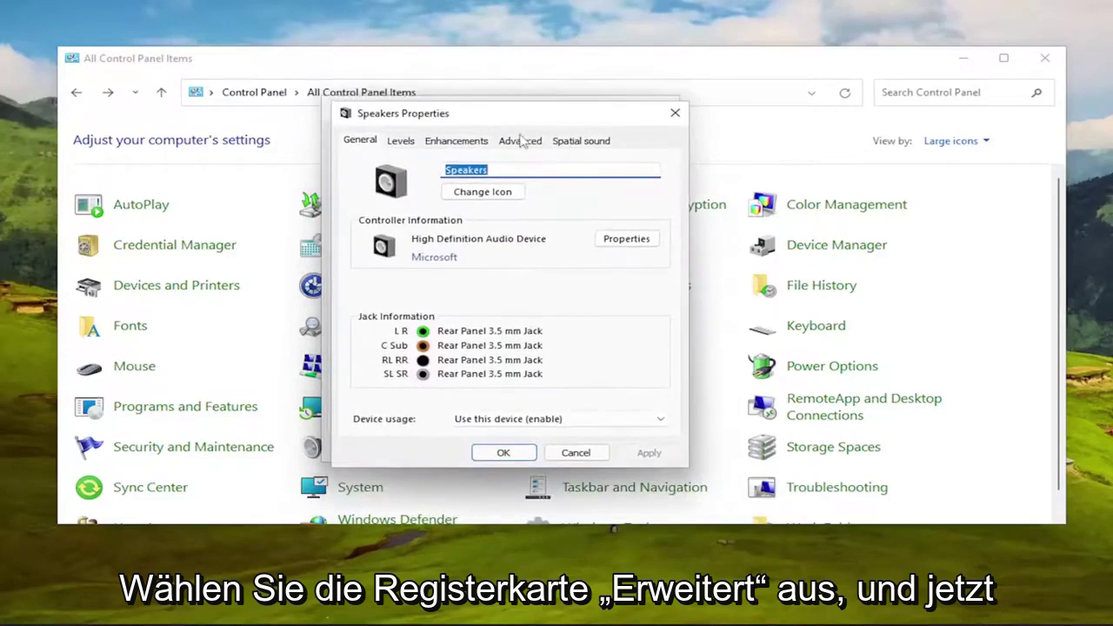
# Step: Set the speakers' default format to 16 bit, 44100 Hz (CD Quality) and test it
pyautogui.click(520, 140)
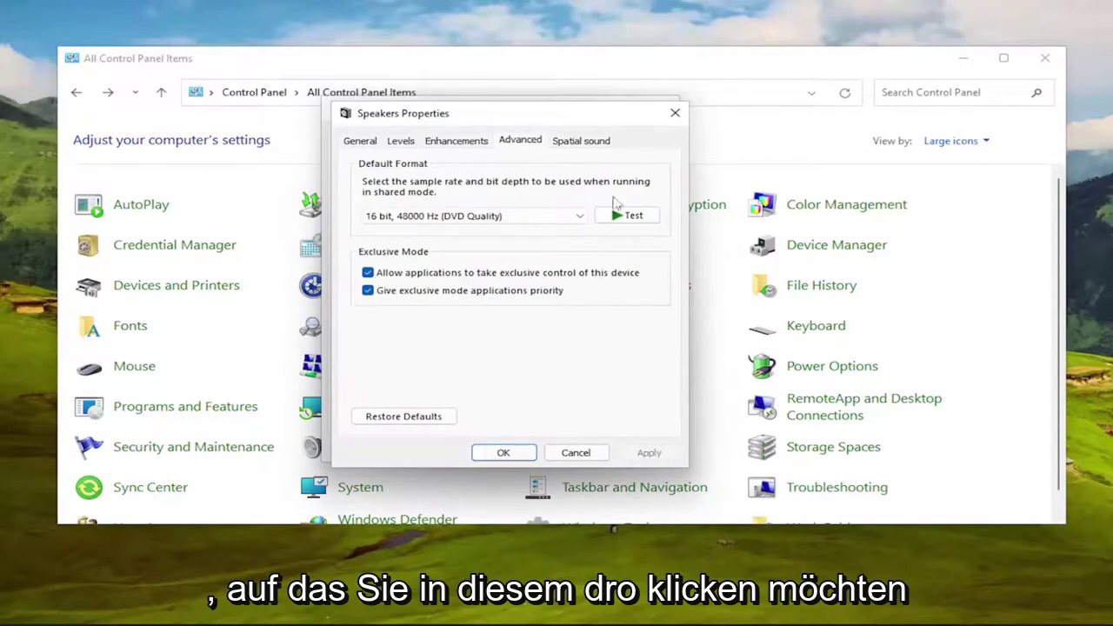
pyautogui.click(506, 217)
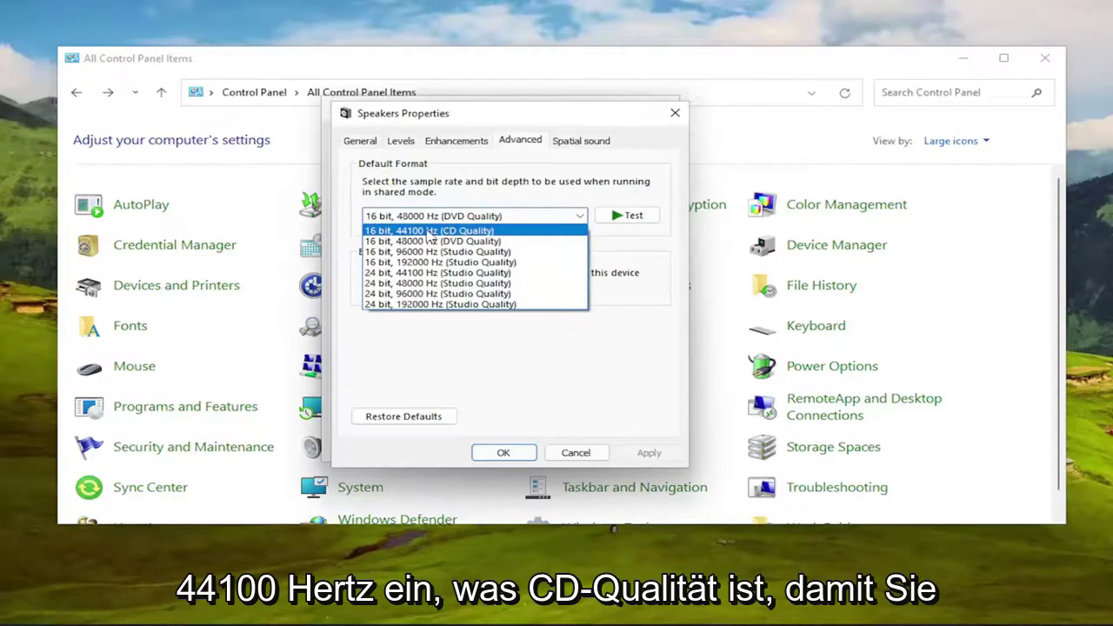
pyautogui.click(468, 231)
pyautogui.click(470, 216)
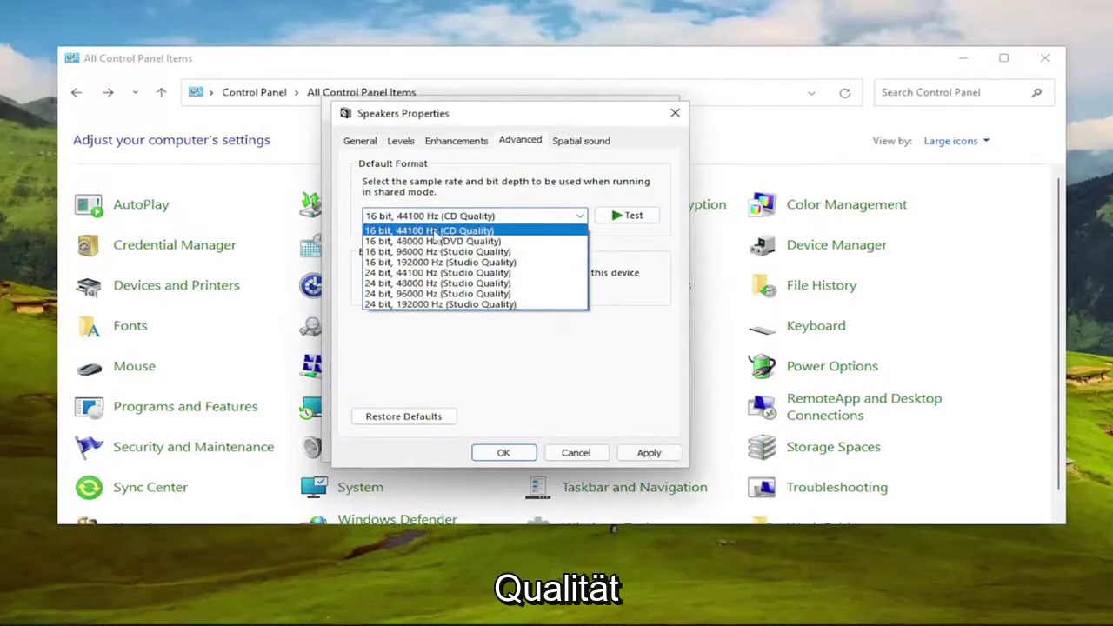
pyautogui.click(648, 287)
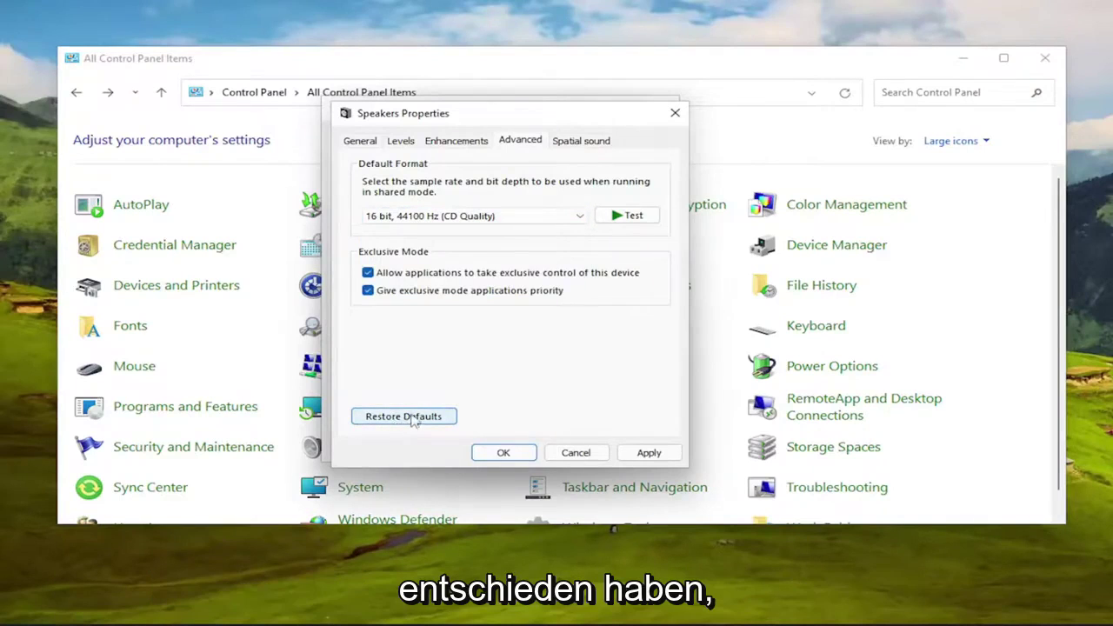
pyautogui.click(619, 216)
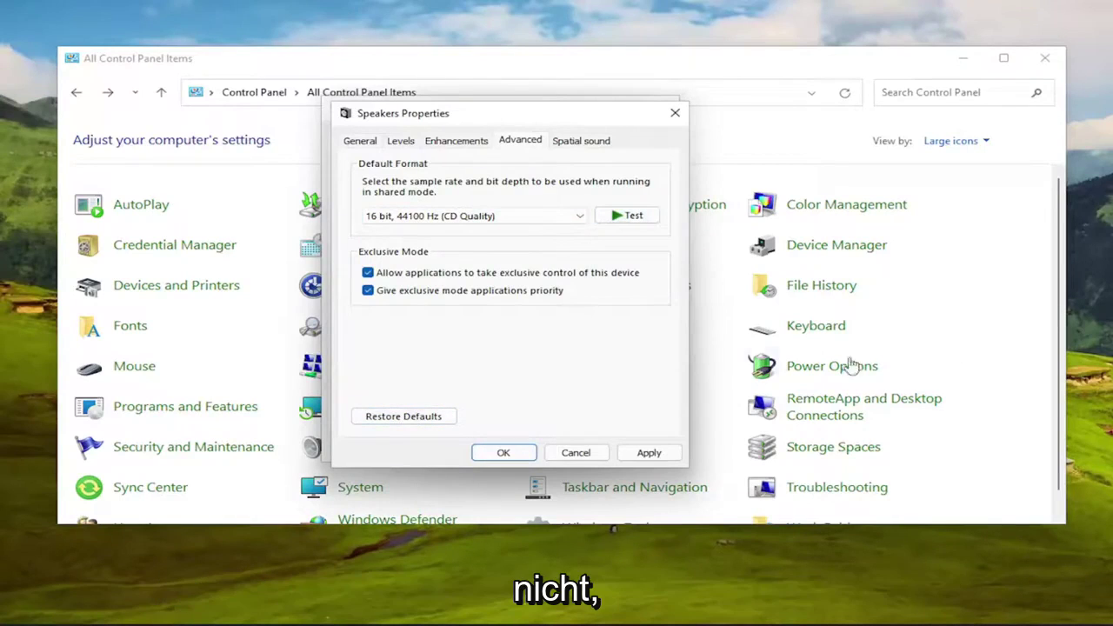
# Step: Apply the speaker format change and close the Sound settings and Control Panel
pyautogui.click(647, 454)
pyautogui.click(528, 456)
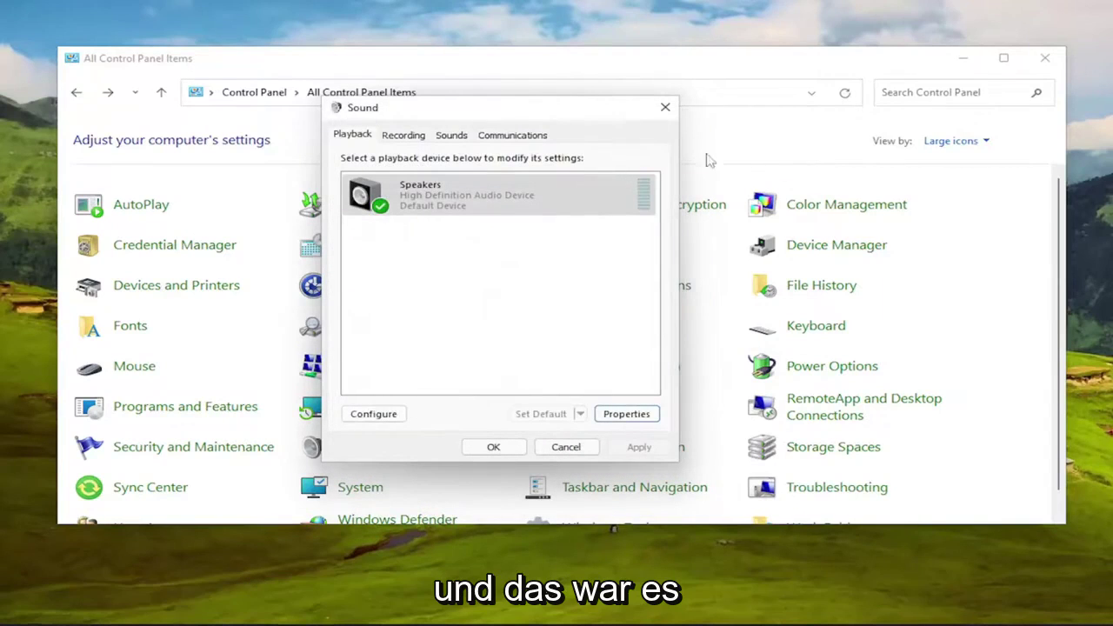
pyautogui.click(494, 447)
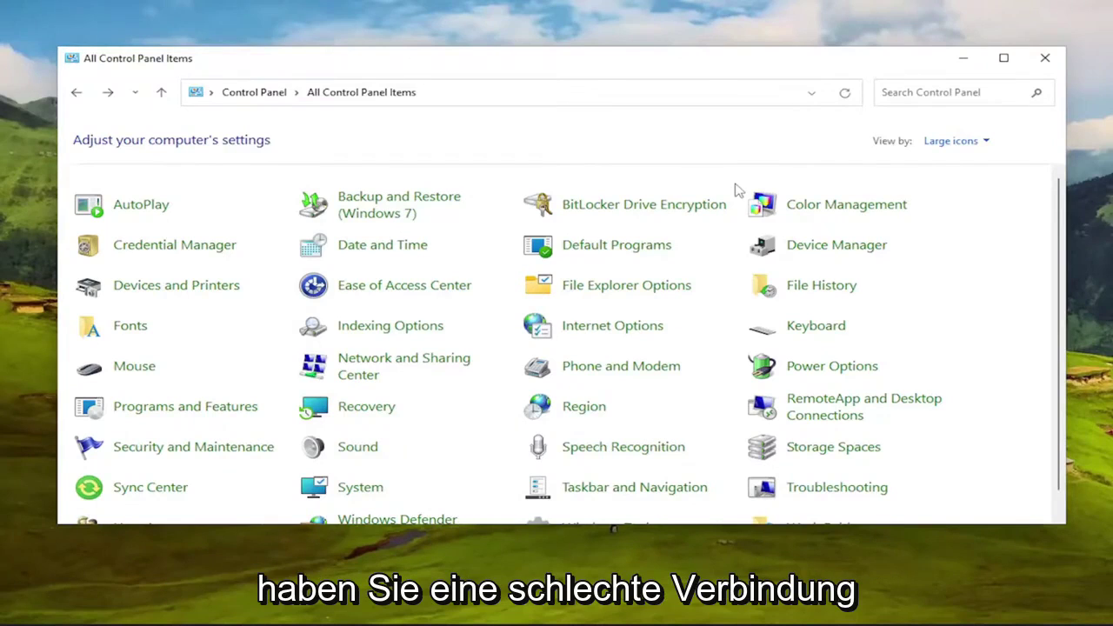
pyautogui.click(1045, 57)
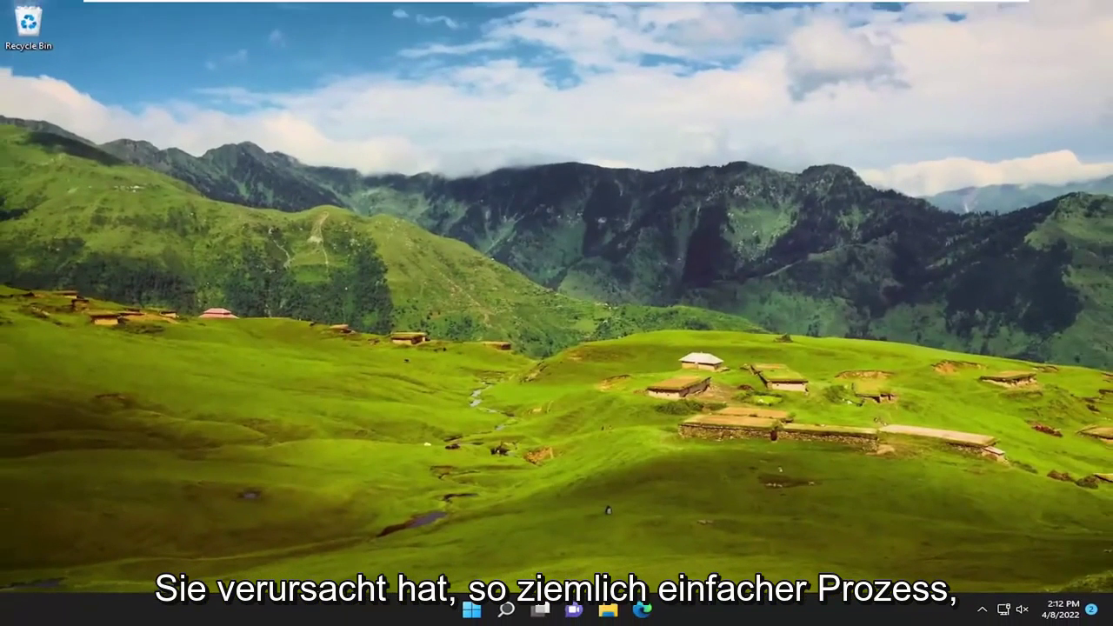